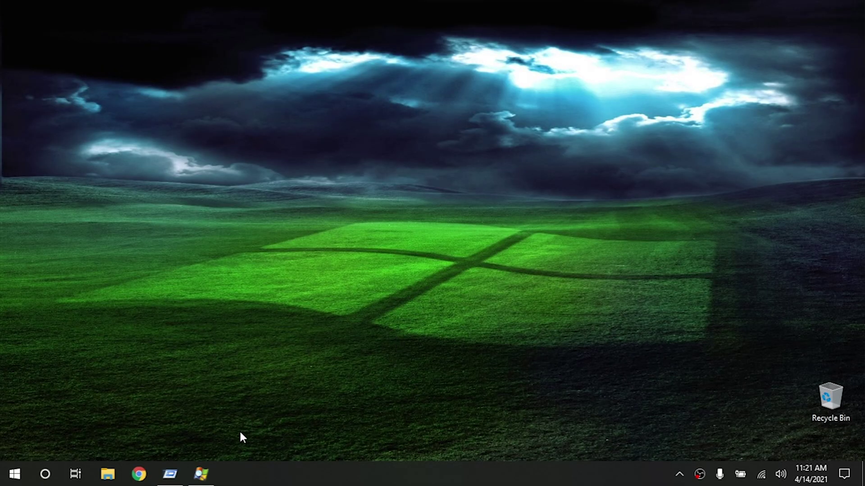
Step: Restore Process Explorer, scroll its process tree back to the top, then bring Autoruns forward
{"action": "left_click", "coordinate": [202, 484]}
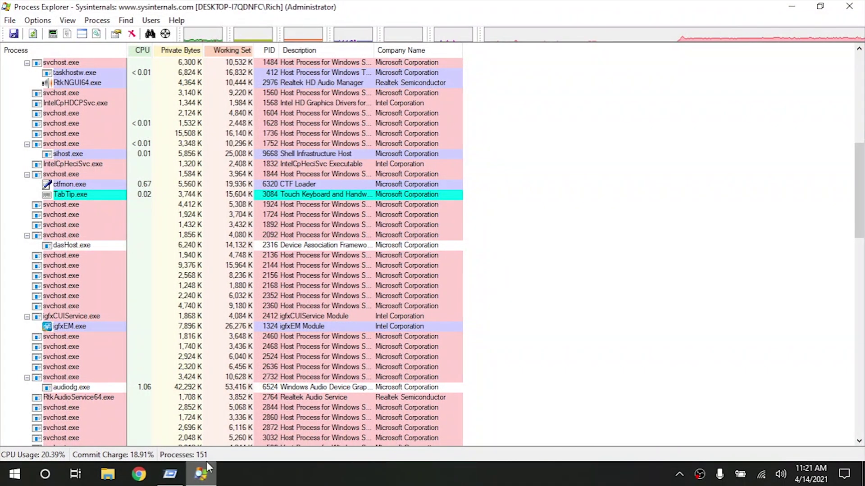
{"action": "scroll", "coordinate": [511, 286], "scroll_direction": "down", "scroll_amount": 2}
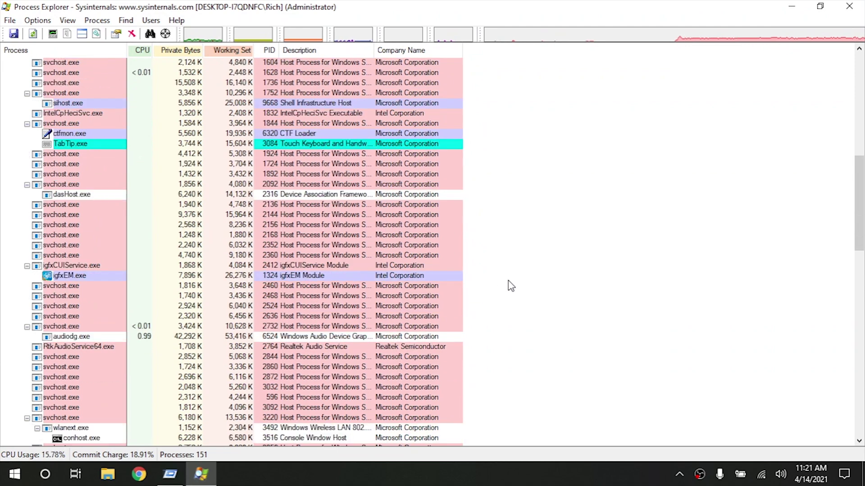
{"action": "scroll", "coordinate": [511, 286], "scroll_direction": "up", "scroll_amount": 12}
{"action": "scroll", "coordinate": [510, 286], "scroll_direction": "up", "scroll_amount": 2}
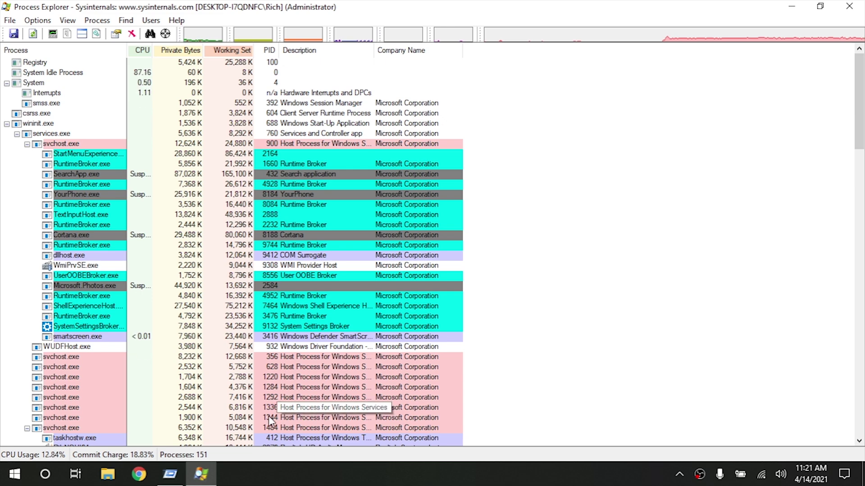
{"action": "left_click", "coordinate": [174, 474]}
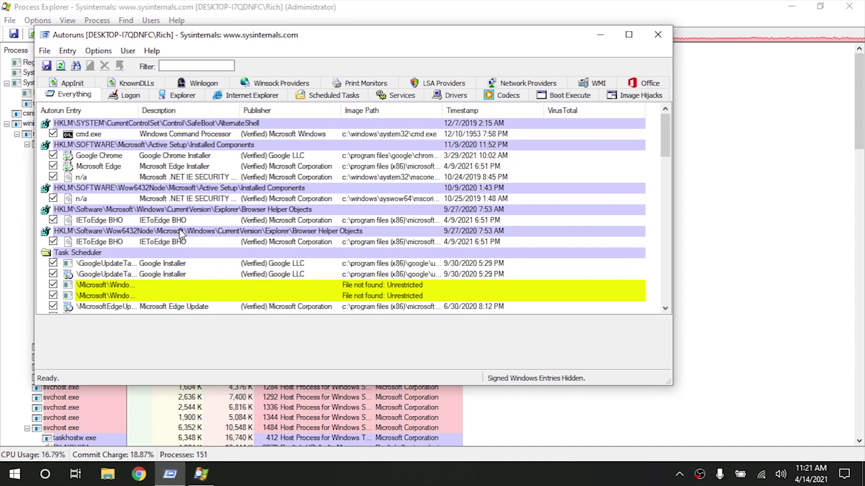
{"action": "scroll", "coordinate": [182, 234], "scroll_direction": "down", "scroll_amount": 3}
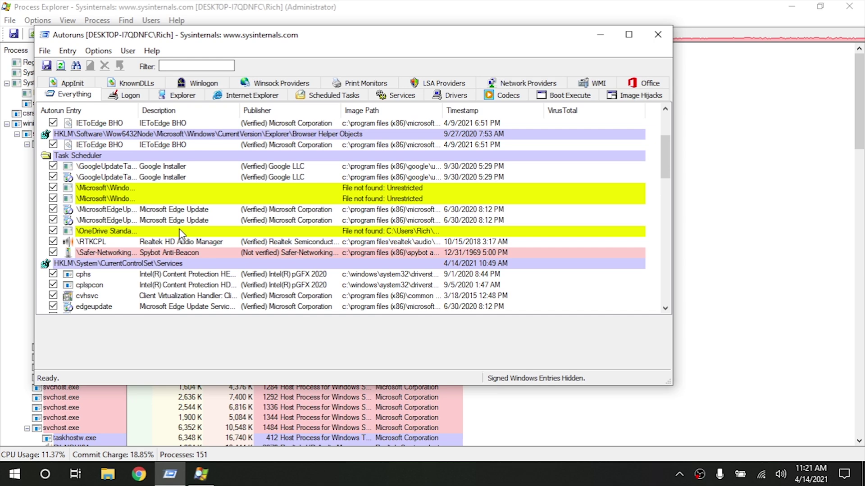
{"action": "scroll", "coordinate": [180, 235], "scroll_direction": "down", "scroll_amount": 4}
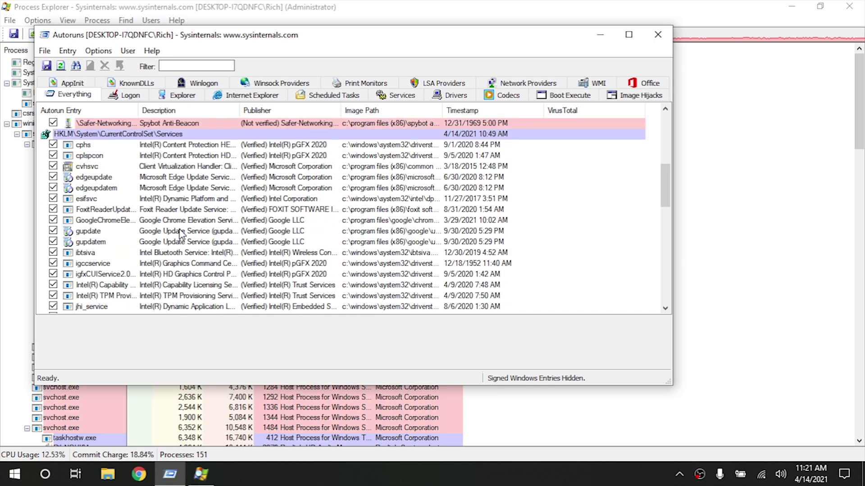
{"action": "scroll", "coordinate": [180, 234], "scroll_direction": "up", "scroll_amount": 6}
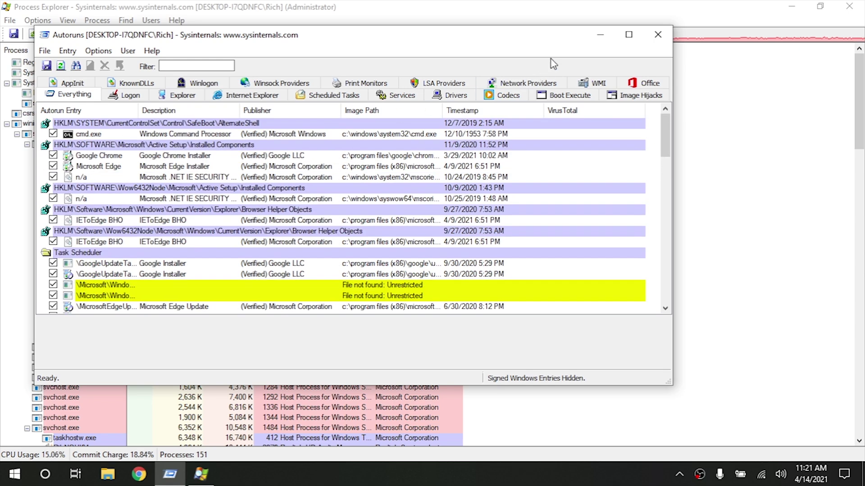
{"action": "left_click", "coordinate": [600, 36]}
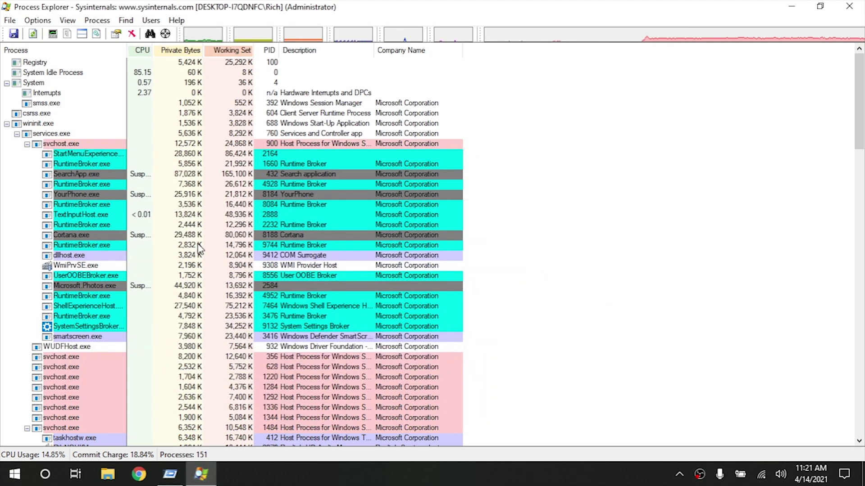
Step: Open RtkNGUI64.exe's properties and copy its file name from the image path
{"action": "scroll", "coordinate": [201, 272], "scroll_direction": "down", "scroll_amount": 6}
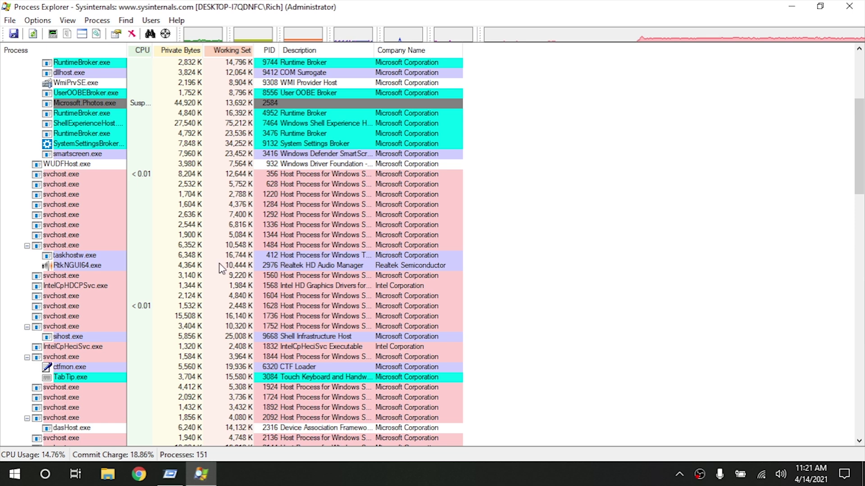
{"action": "left_click", "coordinate": [87, 268]}
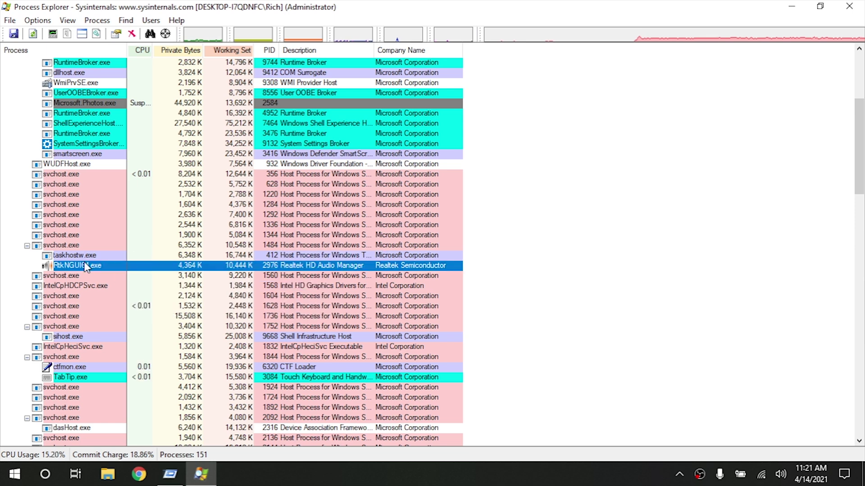
{"action": "double_click", "coordinate": [89, 267]}
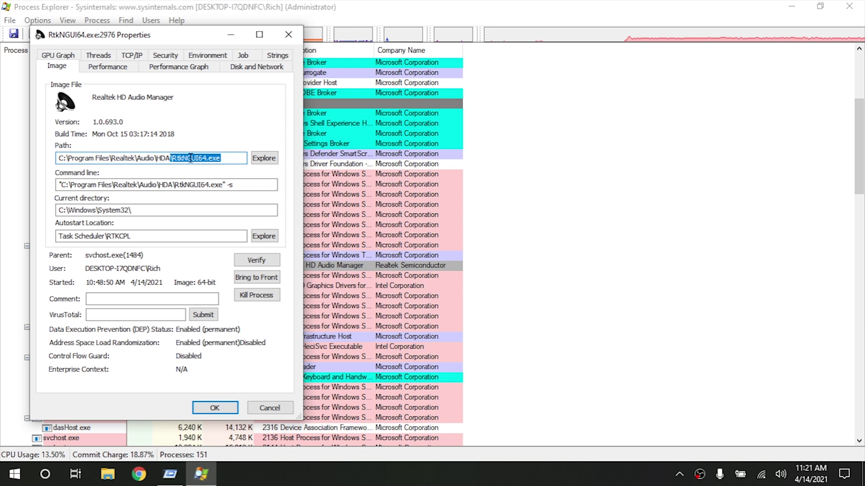
{"action": "right_click", "coordinate": [191, 157]}
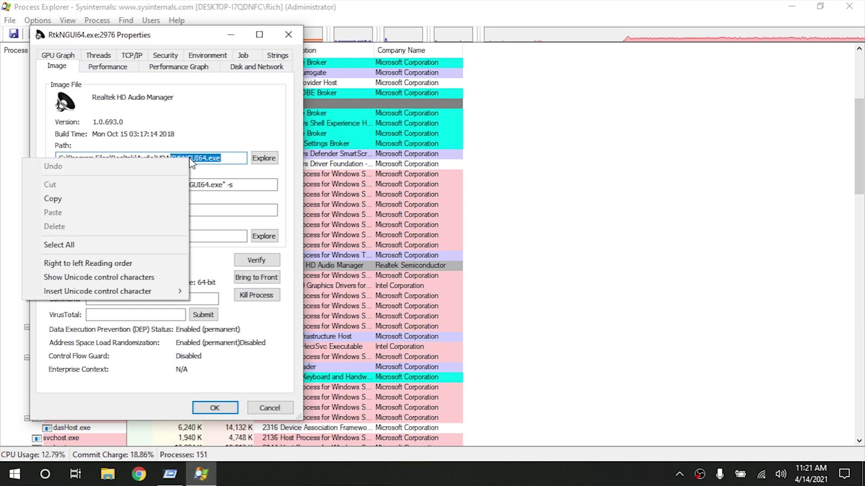
{"action": "left_click", "coordinate": [151, 196]}
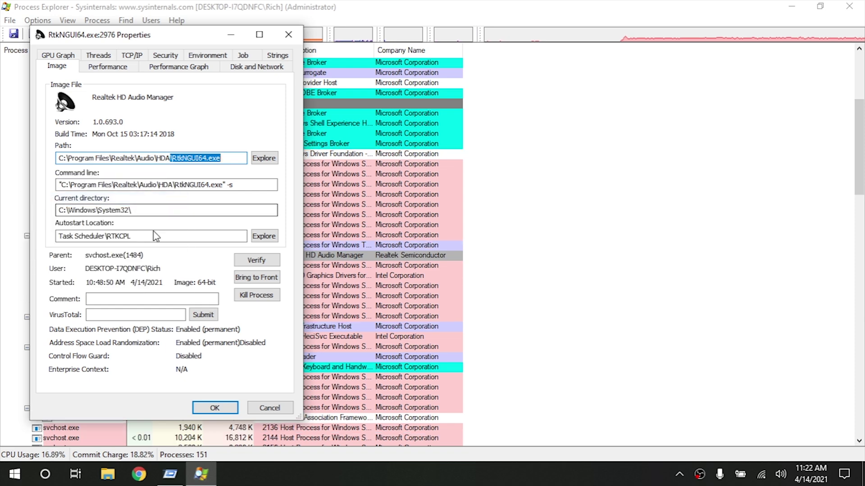
{"action": "left_click", "coordinate": [163, 480]}
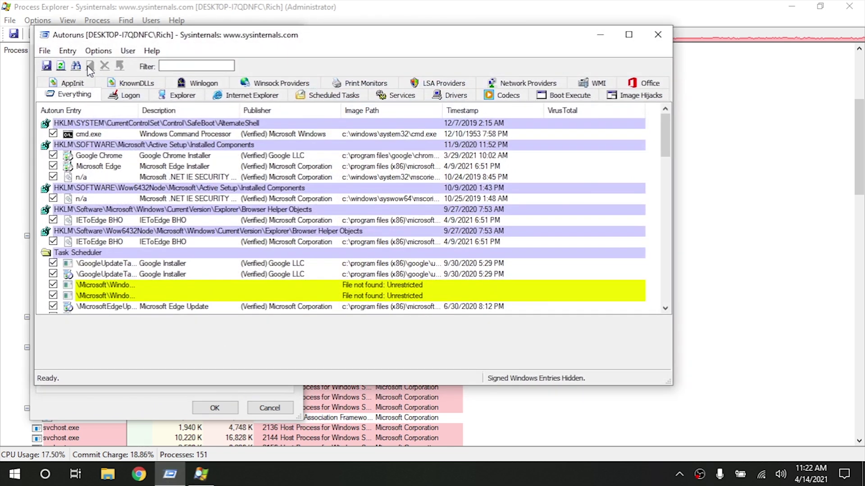
Step: Search Autoruns for the pasted RtkNGUI64.exe name to reach the RTKCPL scheduled task
{"action": "left_click", "coordinate": [76, 67]}
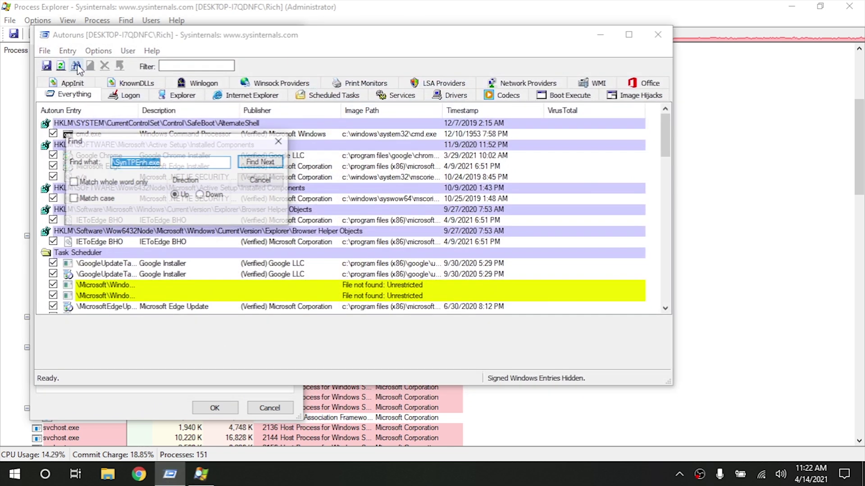
{"action": "right_click", "coordinate": [138, 162]}
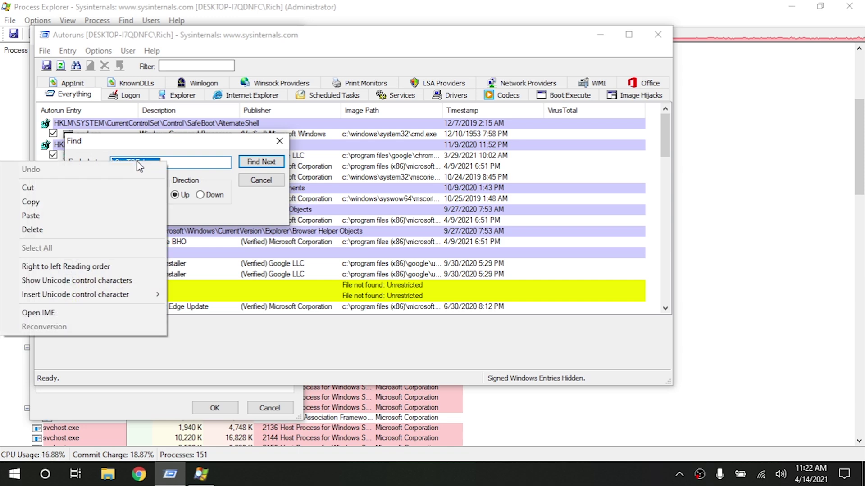
{"action": "left_click", "coordinate": [128, 216]}
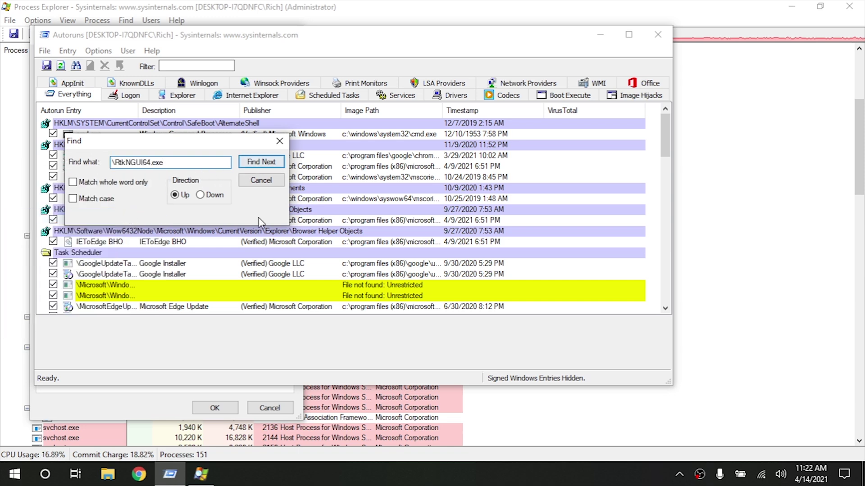
{"action": "left_click", "coordinate": [256, 162]}
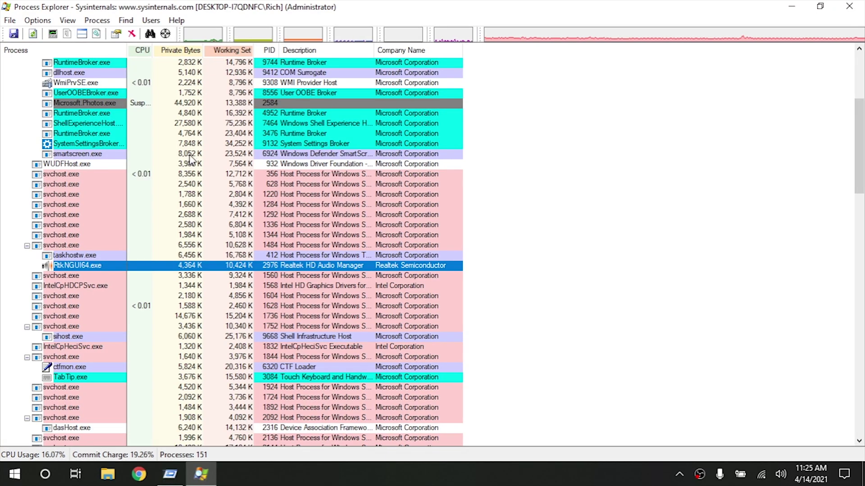
Step: Scroll down the process tree and select the obs64.exe process under Explorer
{"action": "scroll", "coordinate": [191, 159], "scroll_direction": "down", "scroll_amount": 8}
{"action": "scroll", "coordinate": [191, 159], "scroll_direction": "up", "scroll_amount": 10}
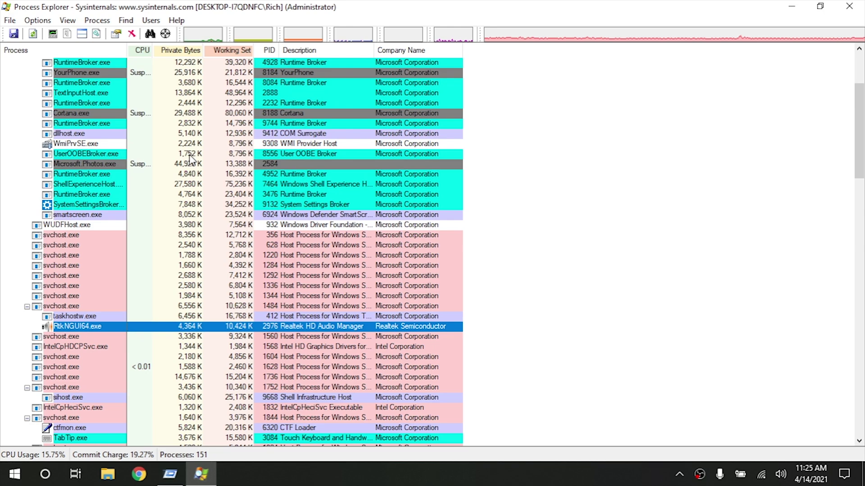
{"action": "scroll", "coordinate": [186, 205], "scroll_direction": "down", "scroll_amount": 9}
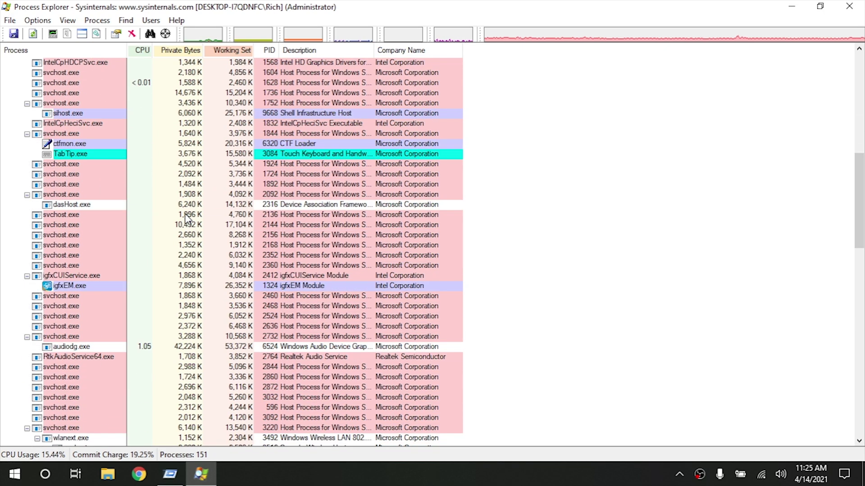
{"action": "scroll", "coordinate": [188, 219], "scroll_direction": "down", "scroll_amount": 9}
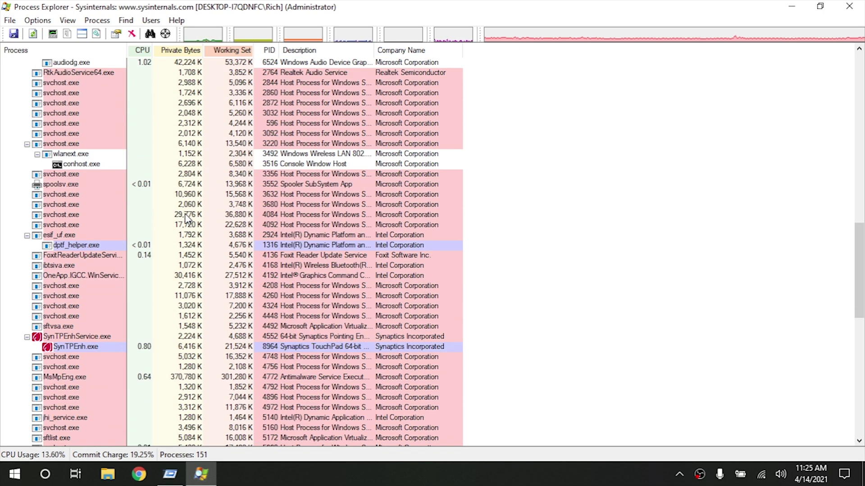
{"action": "scroll", "coordinate": [188, 220], "scroll_direction": "down", "scroll_amount": 11}
{"action": "scroll", "coordinate": [188, 219], "scroll_direction": "down", "scroll_amount": 5}
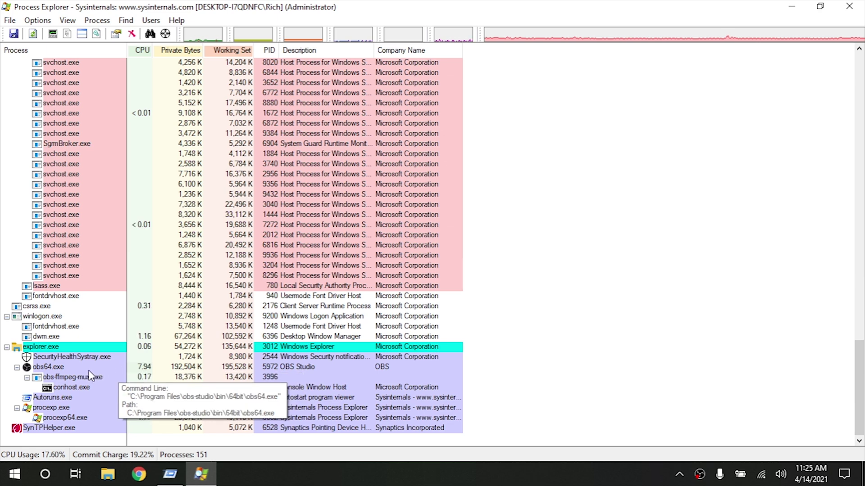
{"action": "left_click", "coordinate": [76, 368]}
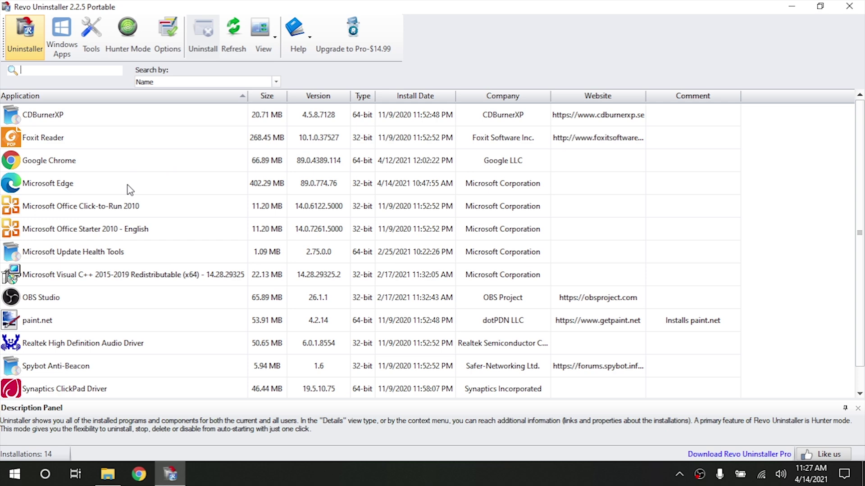
Step: Select CDBurnerXP in Revo Uninstaller's list of installed programs
{"action": "left_click", "coordinate": [76, 115]}
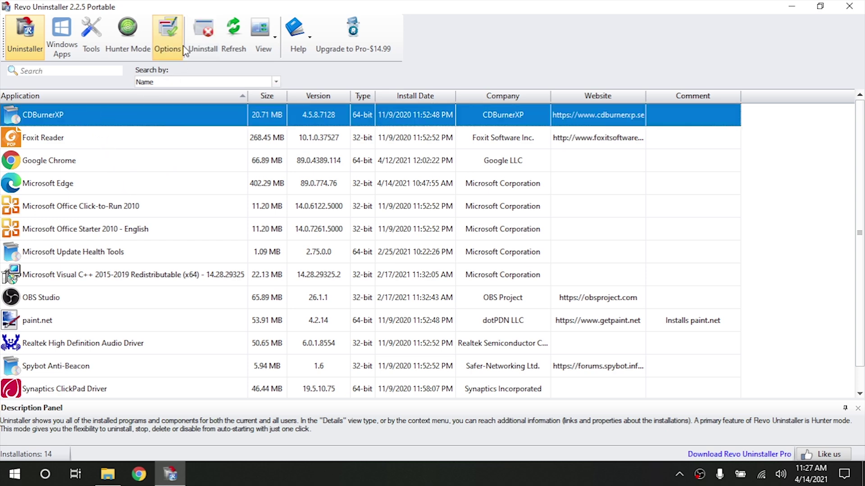
Step: Uninstall CDBurnerXP without a system restore point and confirm removing it completely
{"action": "left_click", "coordinate": [203, 33]}
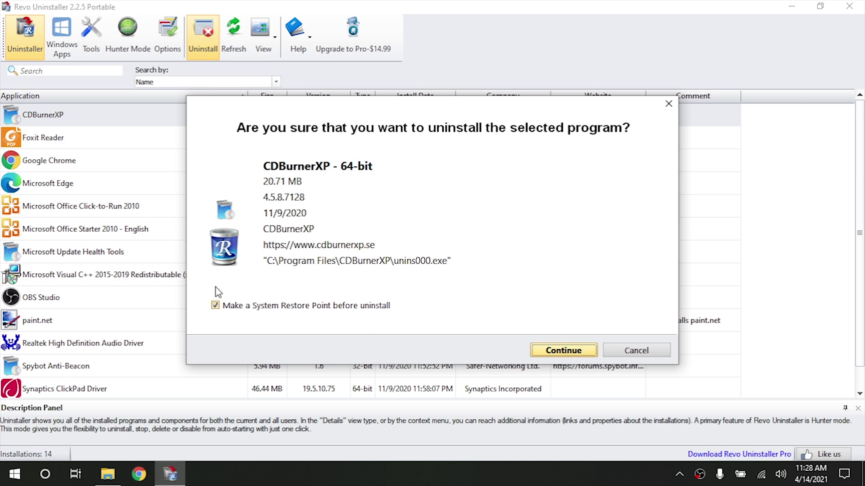
{"action": "left_click", "coordinate": [227, 310]}
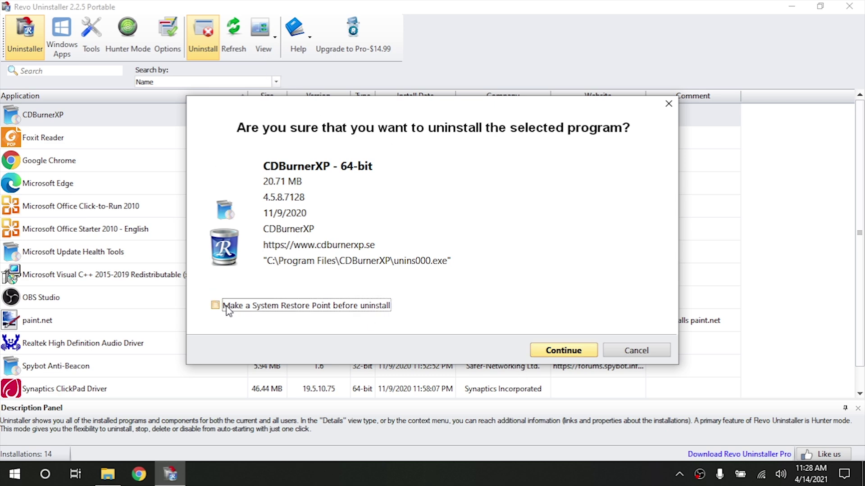
{"action": "left_click", "coordinate": [563, 352]}
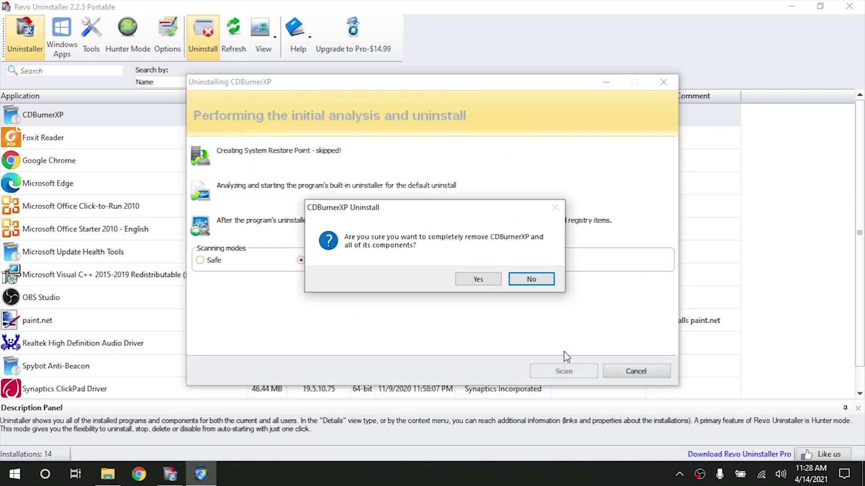
{"action": "left_click", "coordinate": [478, 279]}
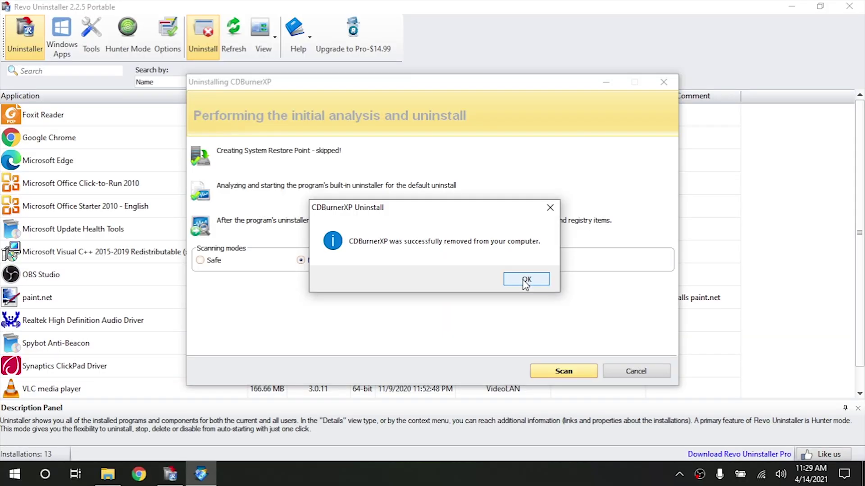
Step: Dismiss CDBurnerXP's successful removal message with OK
{"action": "left_click", "coordinate": [524, 279]}
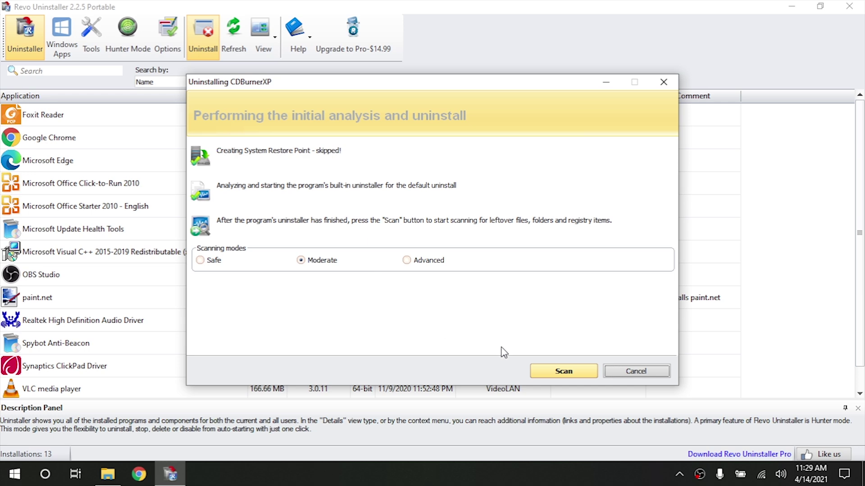
Step: Scan for CDBurnerXP leftovers and delete the 6 registry keys and 8 values found
{"action": "left_click", "coordinate": [564, 373]}
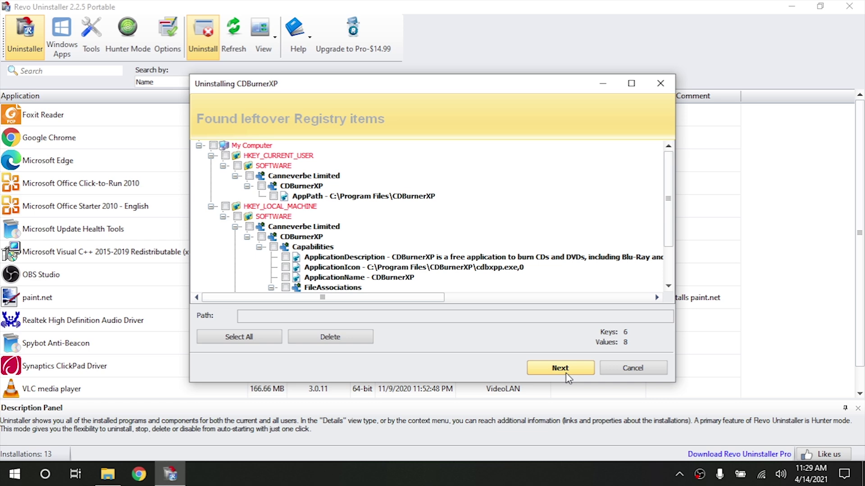
{"action": "scroll", "coordinate": [434, 258], "scroll_direction": "down", "scroll_amount": 2}
{"action": "scroll", "coordinate": [434, 258], "scroll_direction": "up", "scroll_amount": 2}
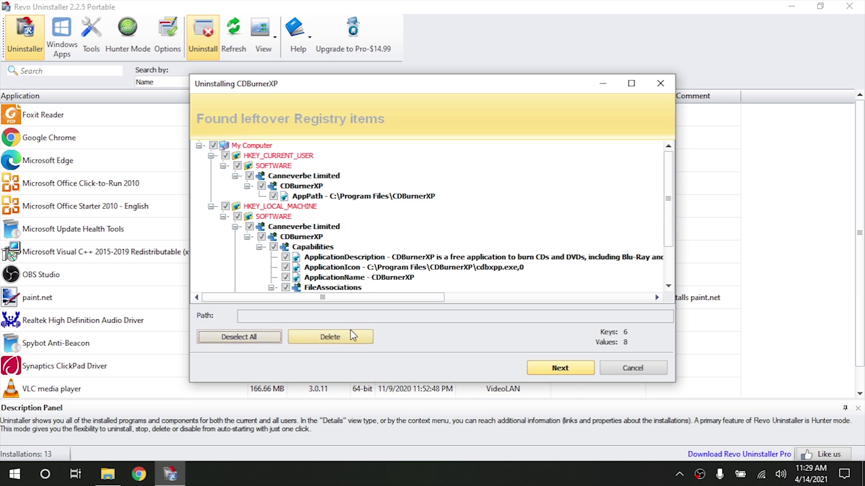
{"action": "left_click", "coordinate": [357, 341]}
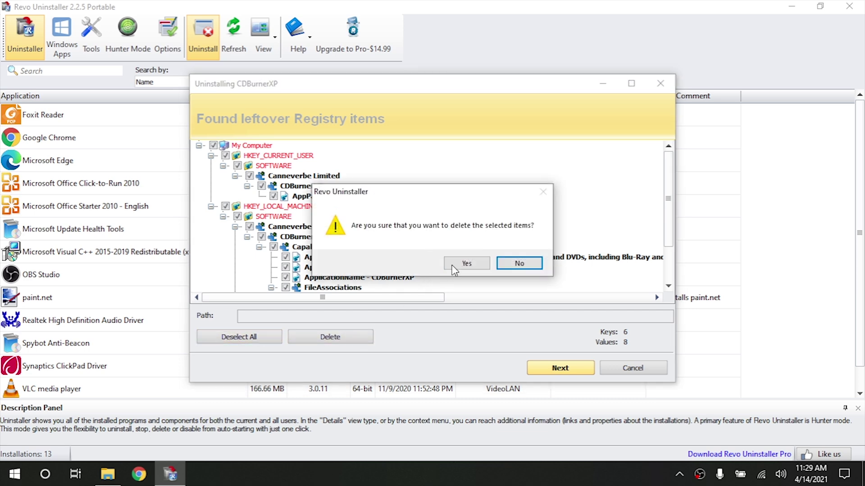
{"action": "left_click", "coordinate": [466, 263]}
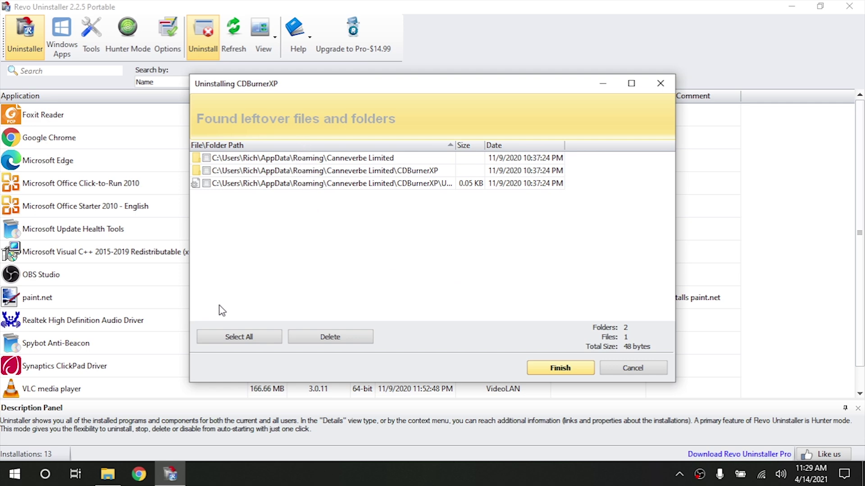
Step: Delete CDBurnerXP's two leftover folders and one file, confirming the deletion
{"action": "left_click", "coordinate": [332, 340]}
{"action": "left_click", "coordinate": [467, 264]}
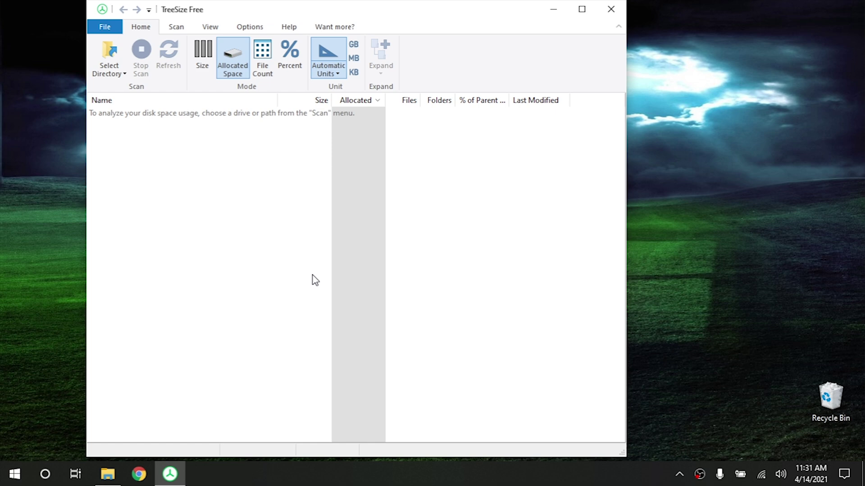
Step: Choose This PC > Main (C:) as the directory for TreeSize to analyse
{"action": "left_click", "coordinate": [111, 50]}
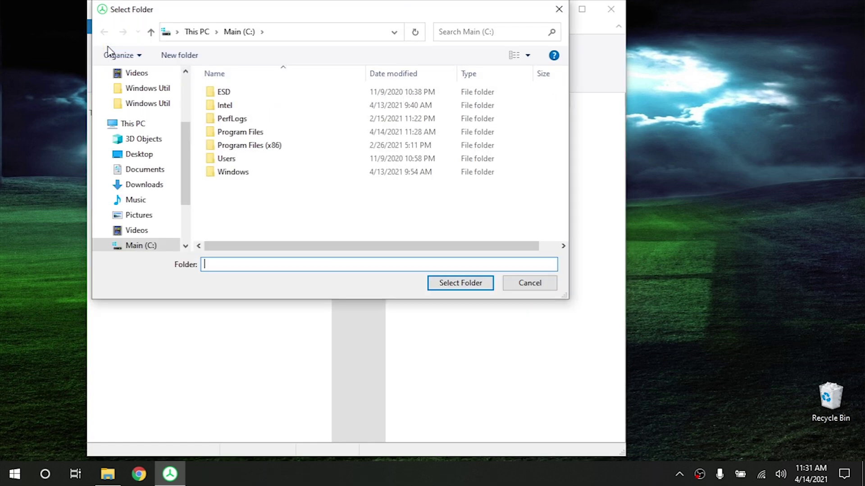
{"action": "left_click", "coordinate": [104, 123]}
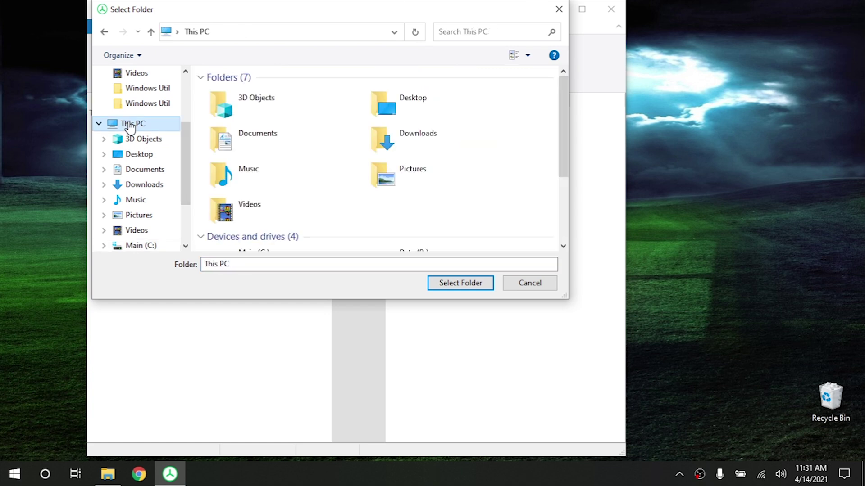
{"action": "scroll", "coordinate": [358, 164], "scroll_direction": "down", "scroll_amount": 3}
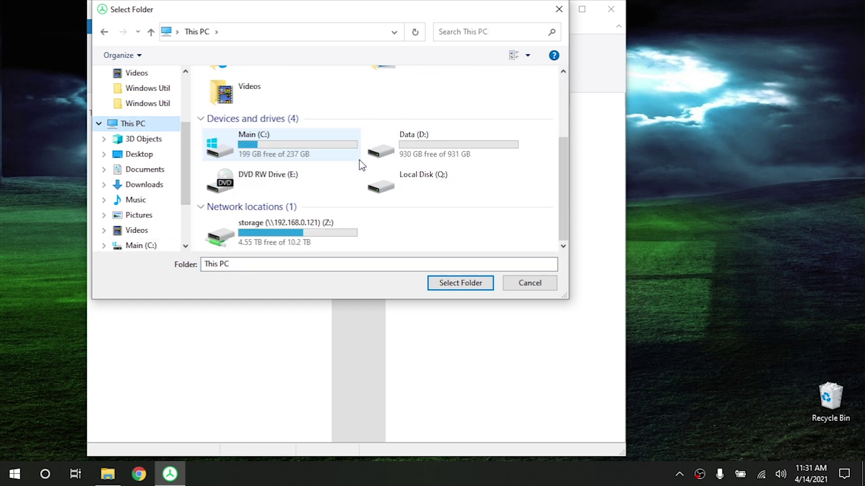
{"action": "left_click", "coordinate": [259, 146]}
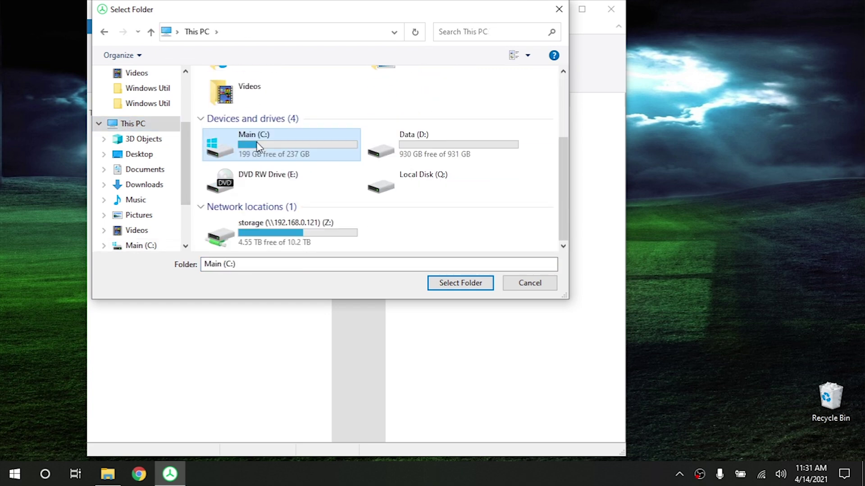
{"action": "left_click", "coordinate": [468, 285]}
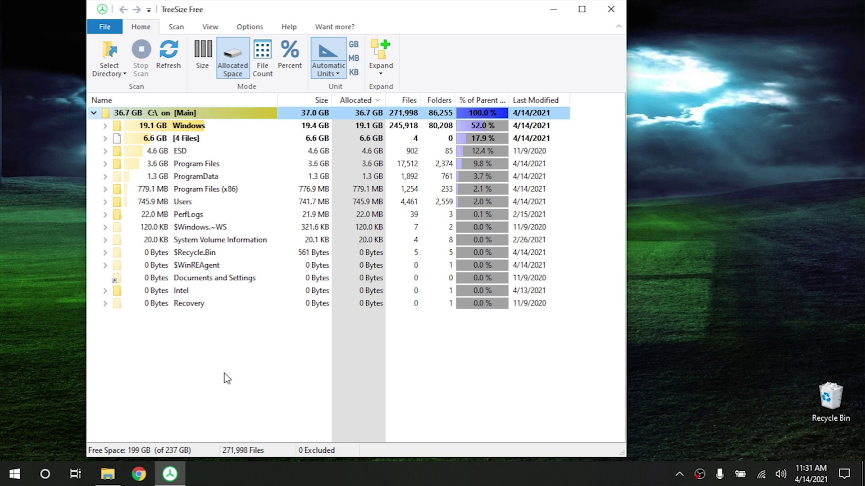
Step: Expand the 19.1 GB Windows folder and select its largest subfolder, WinSxS at 7.2 GB
{"action": "left_click", "coordinate": [152, 127]}
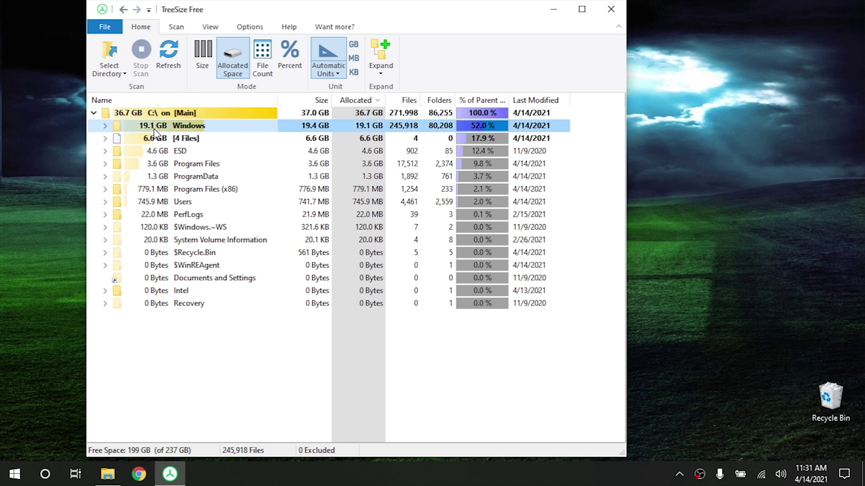
{"action": "left_click", "coordinate": [106, 127]}
{"action": "left_click", "coordinate": [192, 130]}
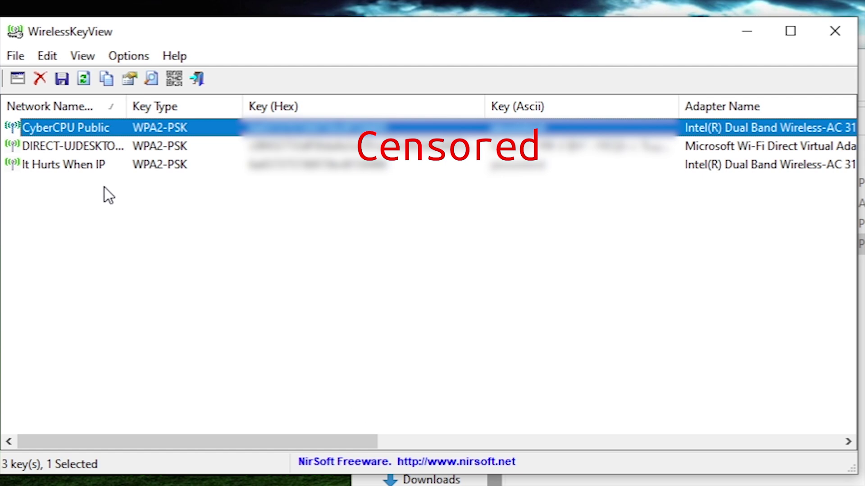
Step: Open the properties of the 'It Hurts When IP' network to show its WPA2PSK/AES details
{"action": "double_click", "coordinate": [81, 170]}
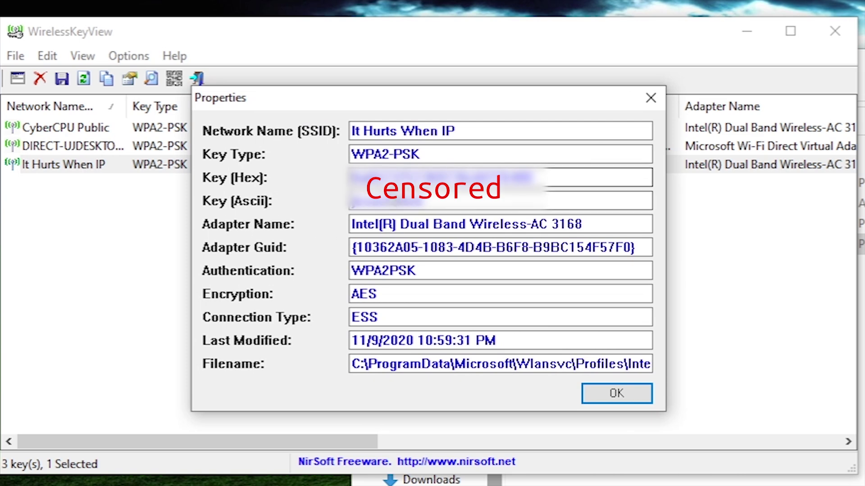